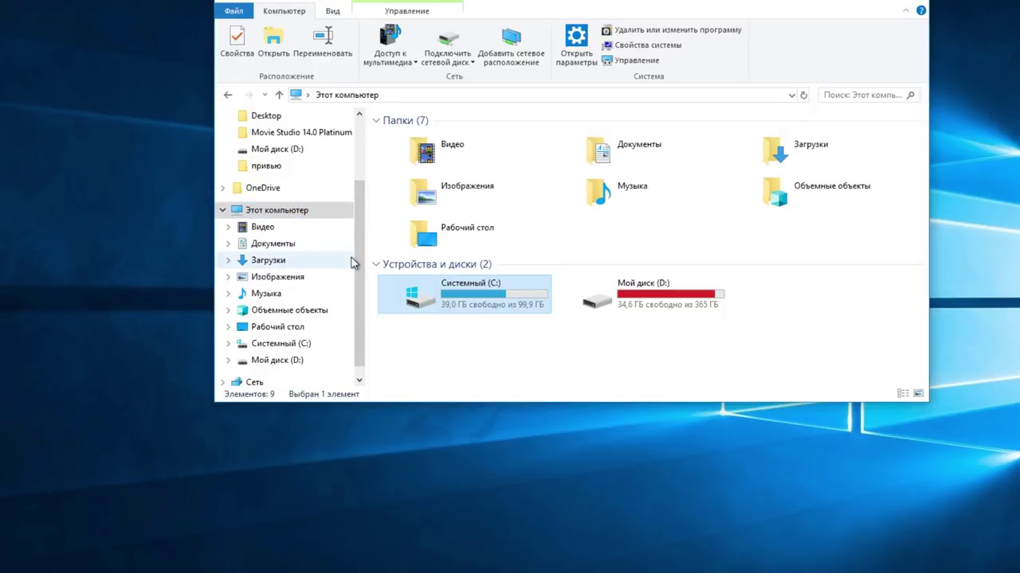
# - Open the Пользователи folder on the Системный (C:) drive to check the user profile folder's name
pyautogui.click(284, 331)
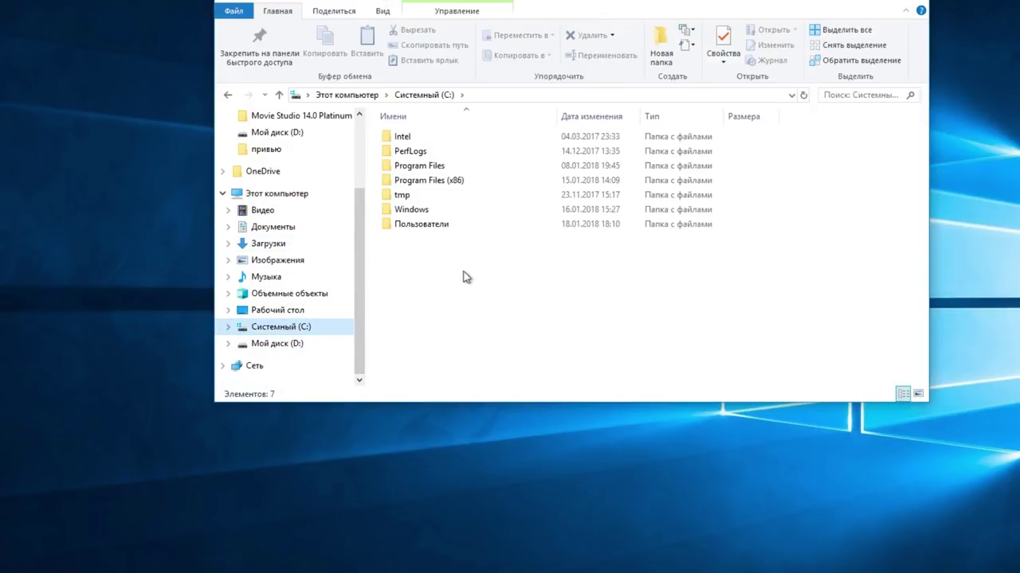
pyautogui.doubleClick(446, 228)
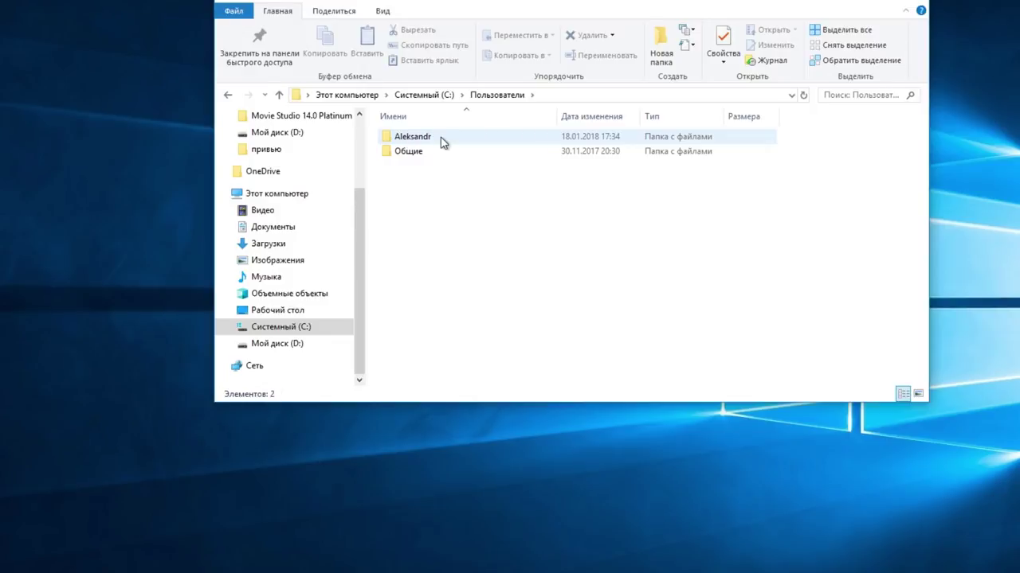
pyautogui.moveTo(441, 137)
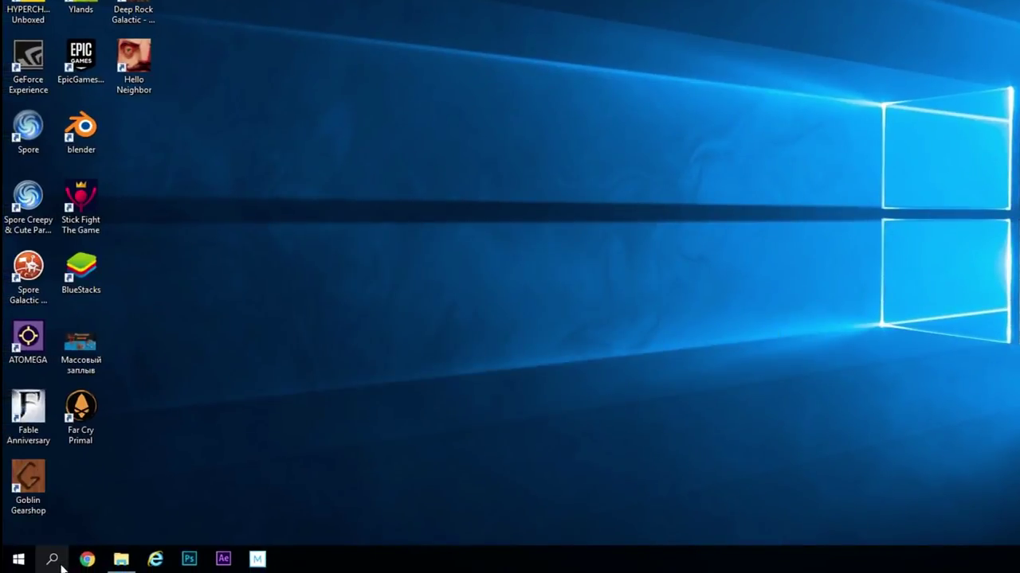
# - Search Windows for "пане" and open Панель управления
pyautogui.click(31, 570)
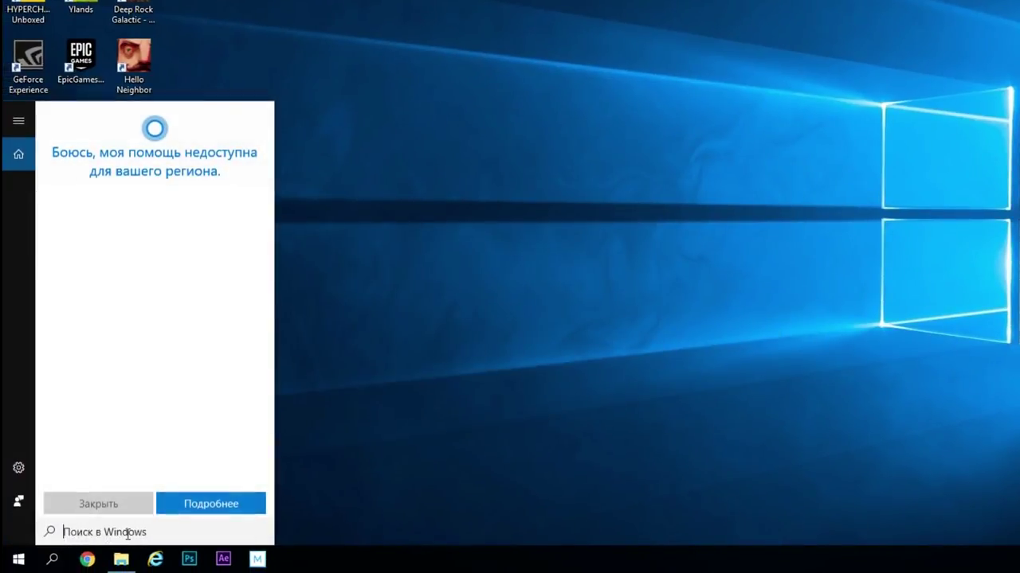
pyautogui.write('gfyt')
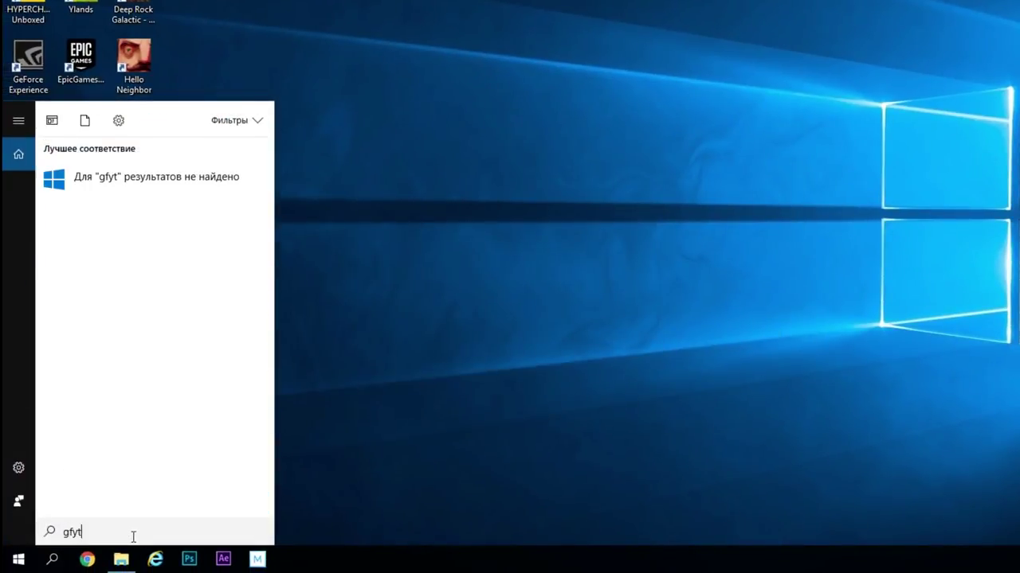
pyautogui.press('BackSpace')
pyautogui.press('BackSpace')
pyautogui.press('BackSpace')
pyautogui.press('BackSpace')
pyautogui.write('пане')
pyautogui.click(169, 170)
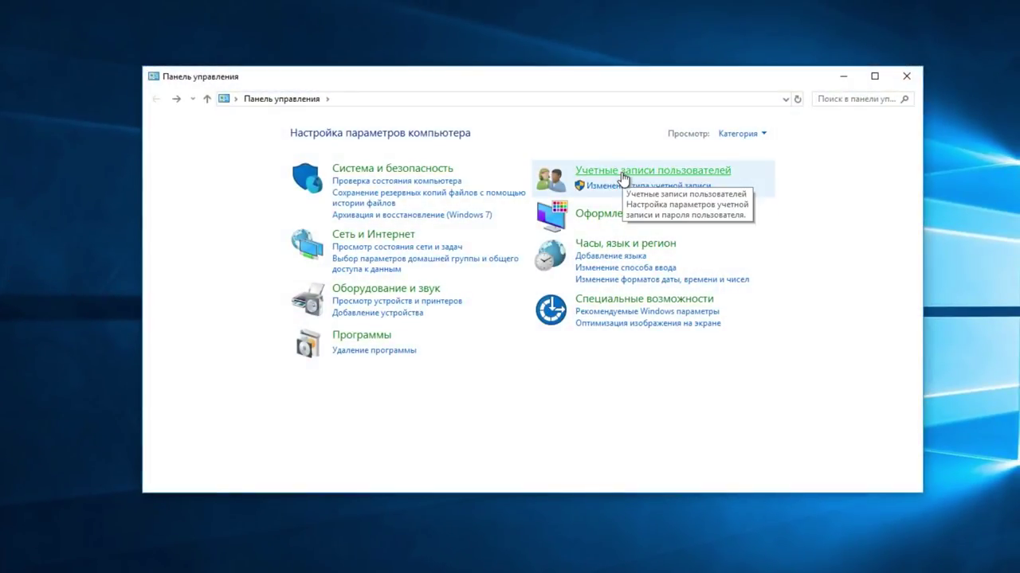
# - Go to the account type settings under Учетные записи пользователей and choose to add a new user in Параметры компьютера
pyautogui.click(622, 174)
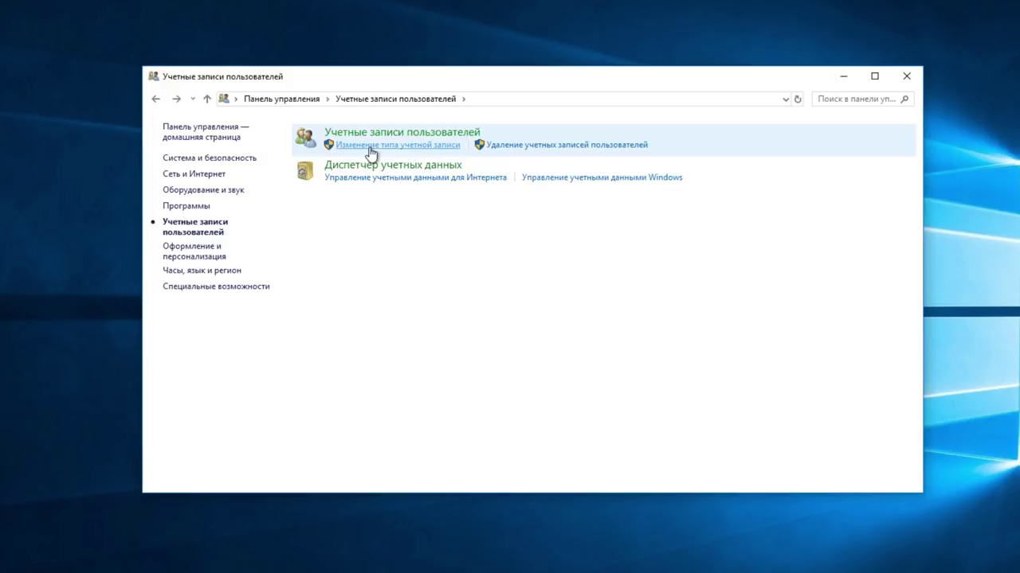
pyautogui.click(370, 151)
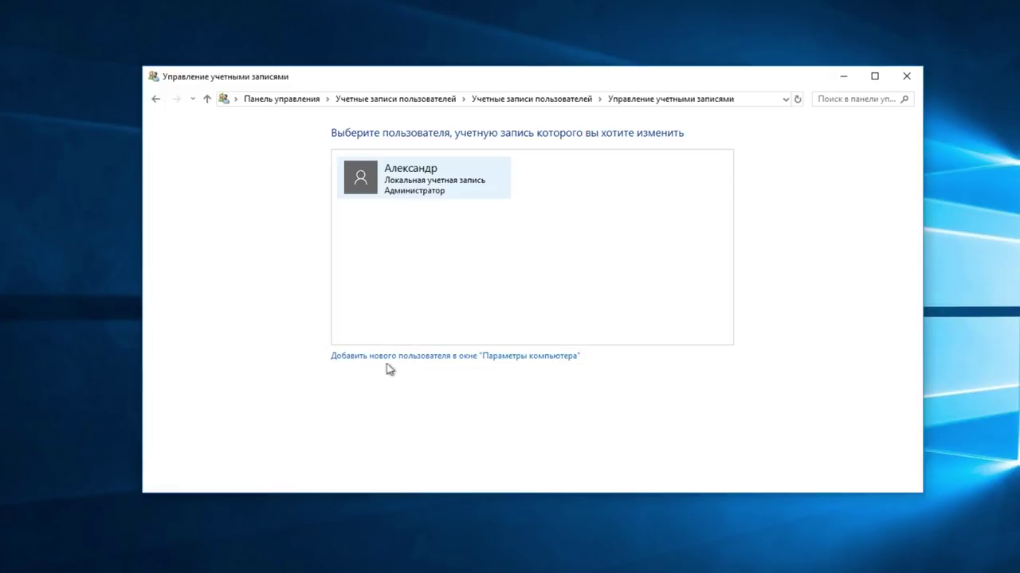
pyautogui.click(445, 358)
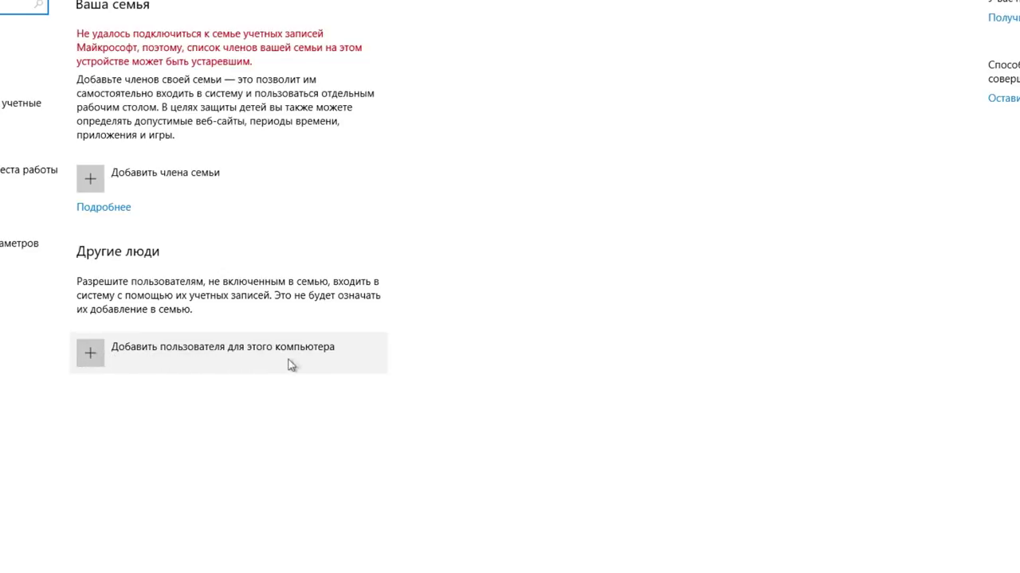
# - Add a user for this computer without a Microsoft account, entering only the new user name and no password
pyautogui.click(98, 360)
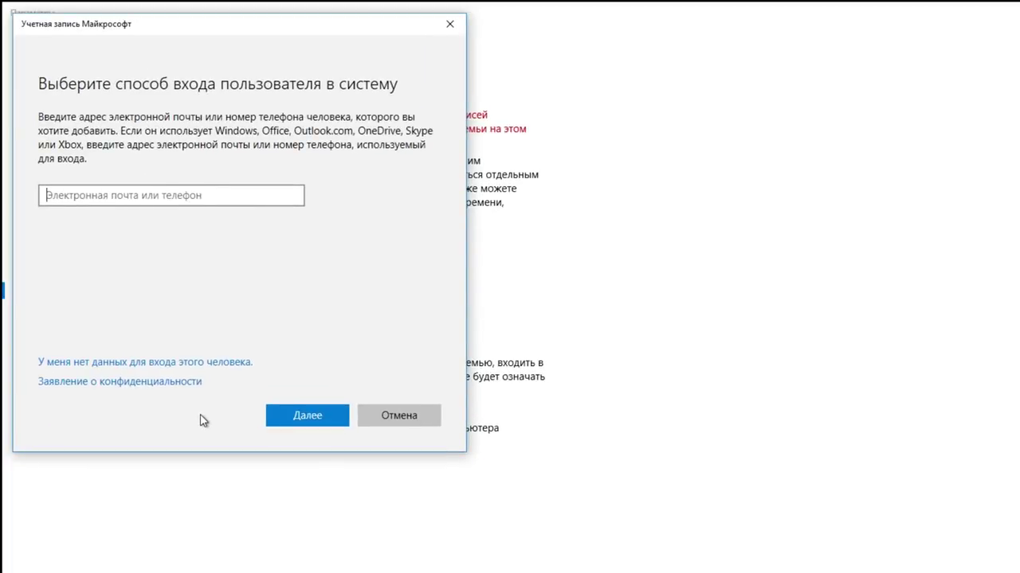
pyautogui.click(69, 365)
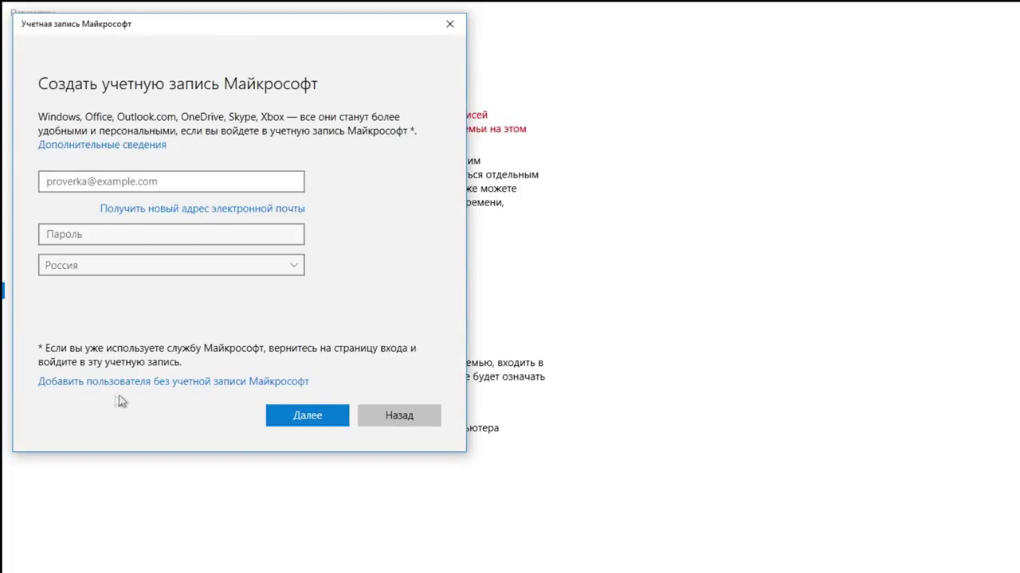
pyautogui.click(194, 383)
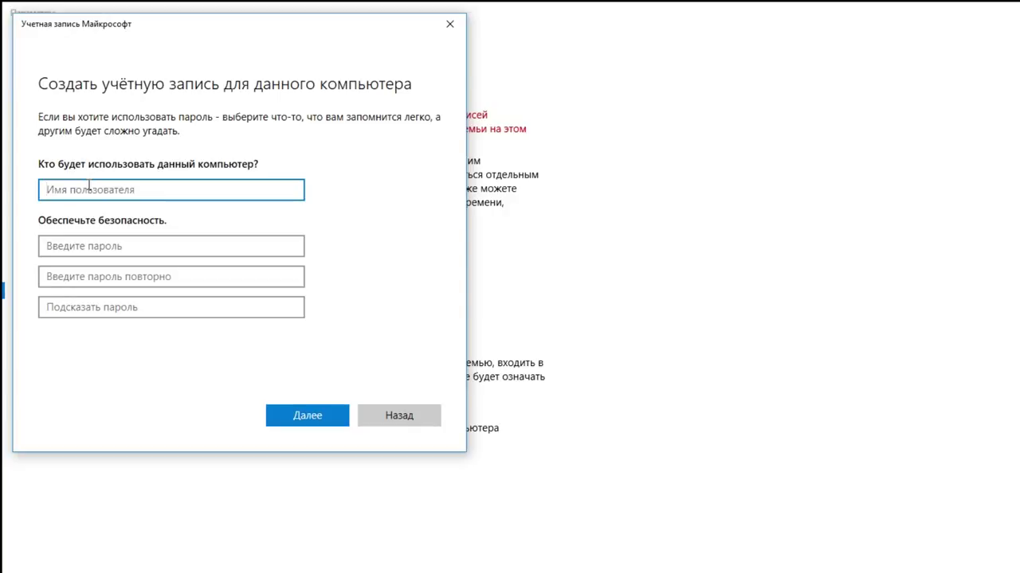
pyautogui.write('Abubas')
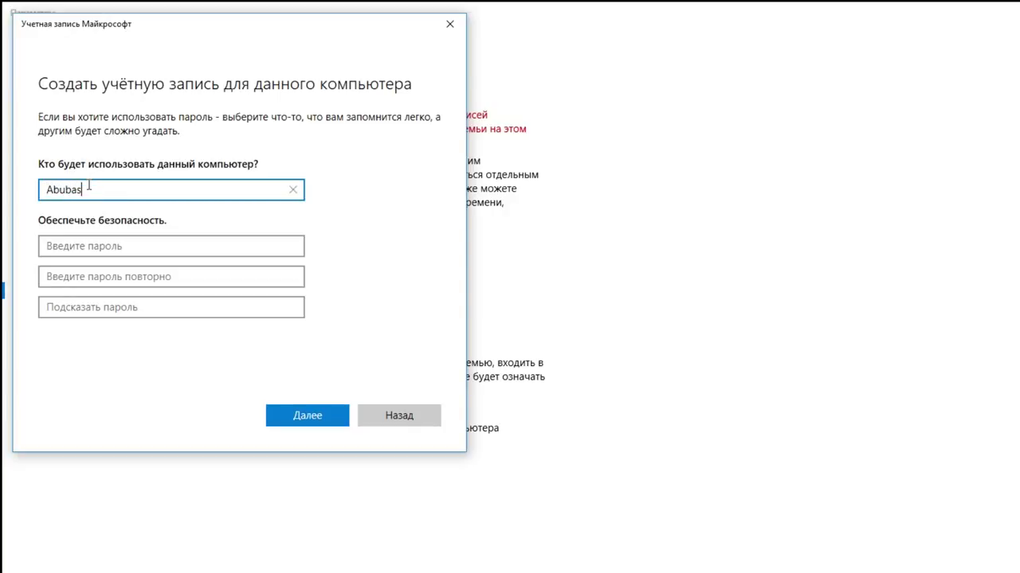
pyautogui.click(314, 422)
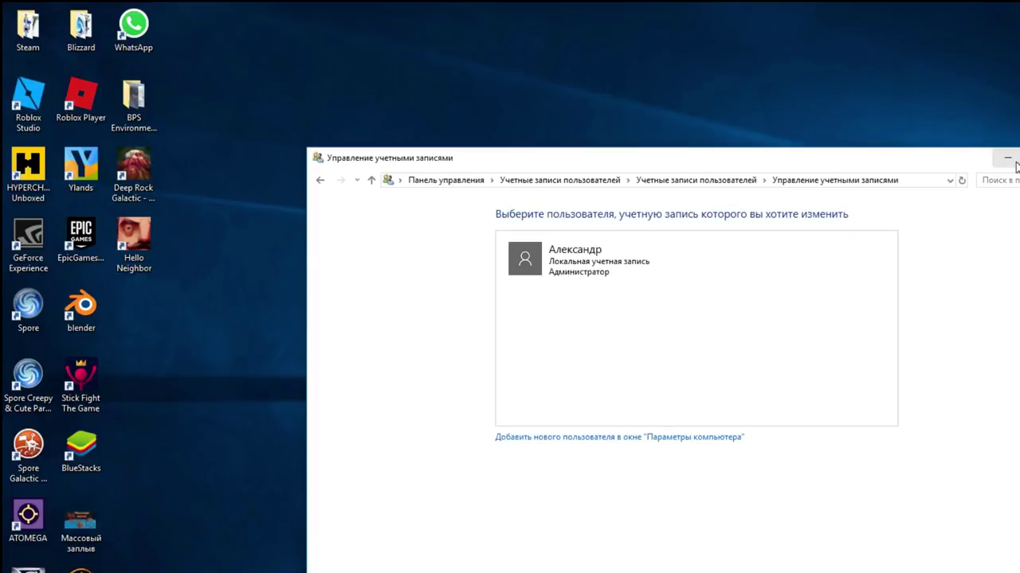
# - Minimize the account management window and switch Windows to the newly created user account
pyautogui.click(1005, 158)
pyautogui.click(16, 557)
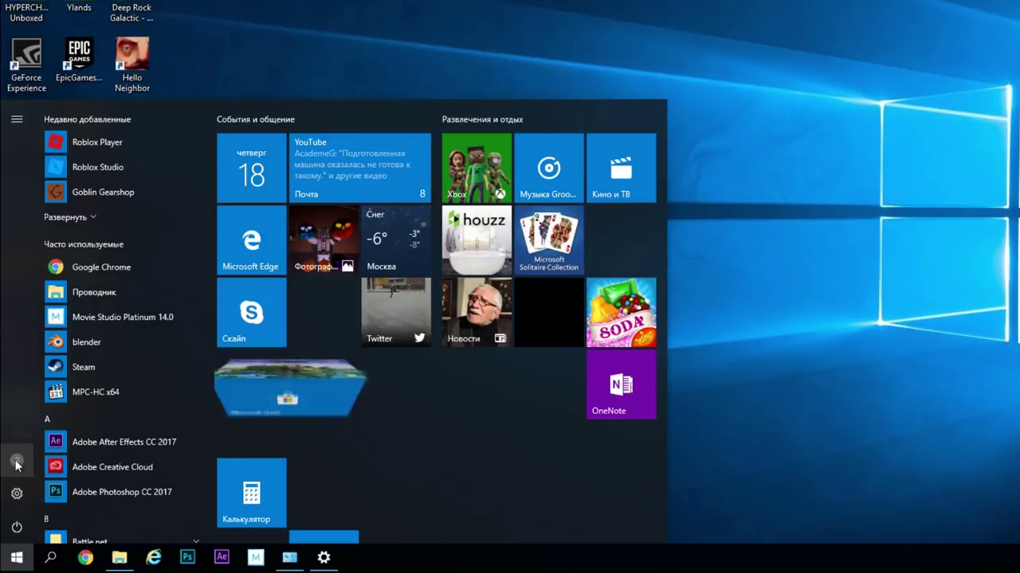
pyautogui.click(17, 464)
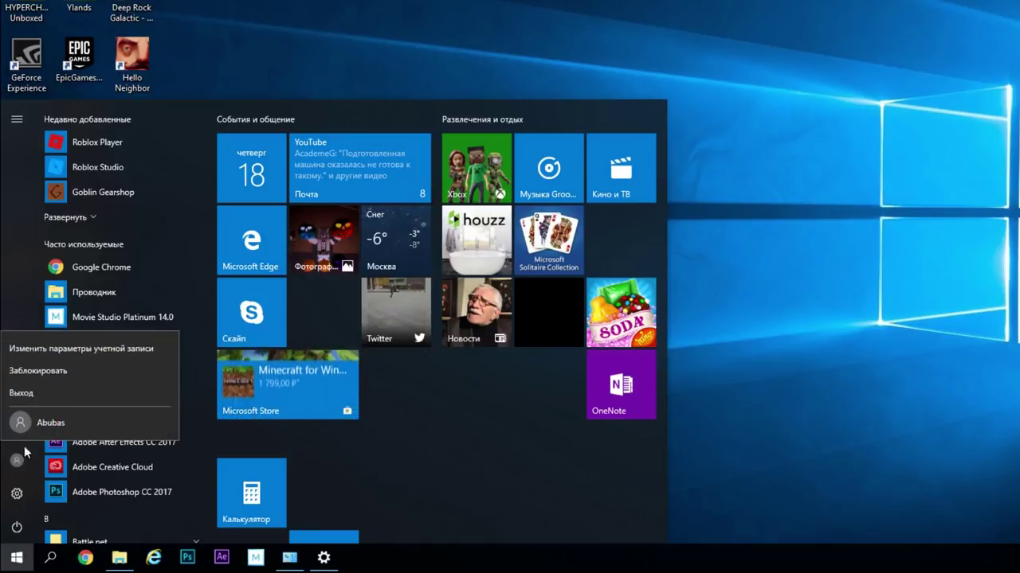
pyautogui.click(63, 421)
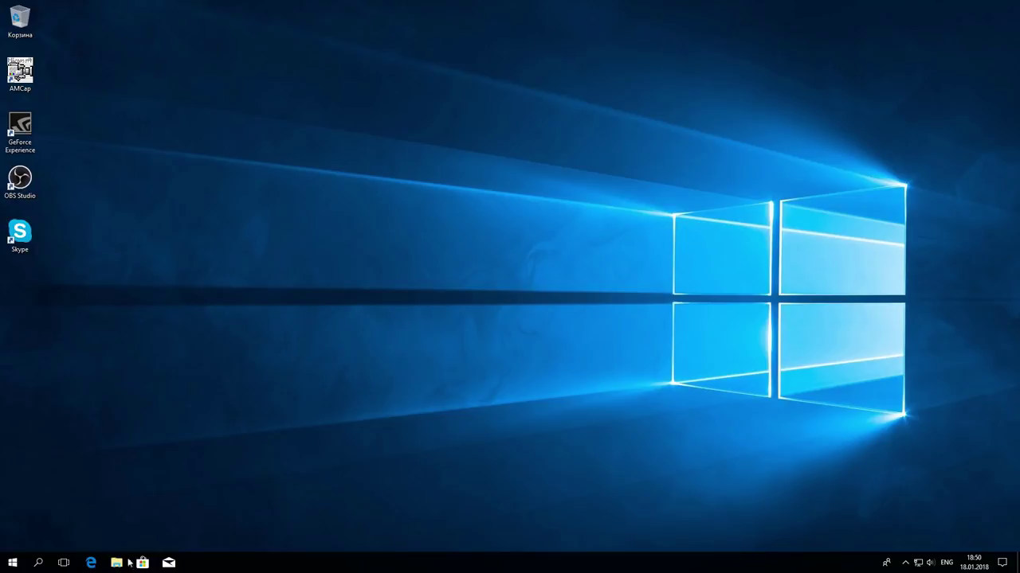
# - Open the Пользователи folder on the Системный (C:) drive in File Explorer
pyautogui.click(91, 562)
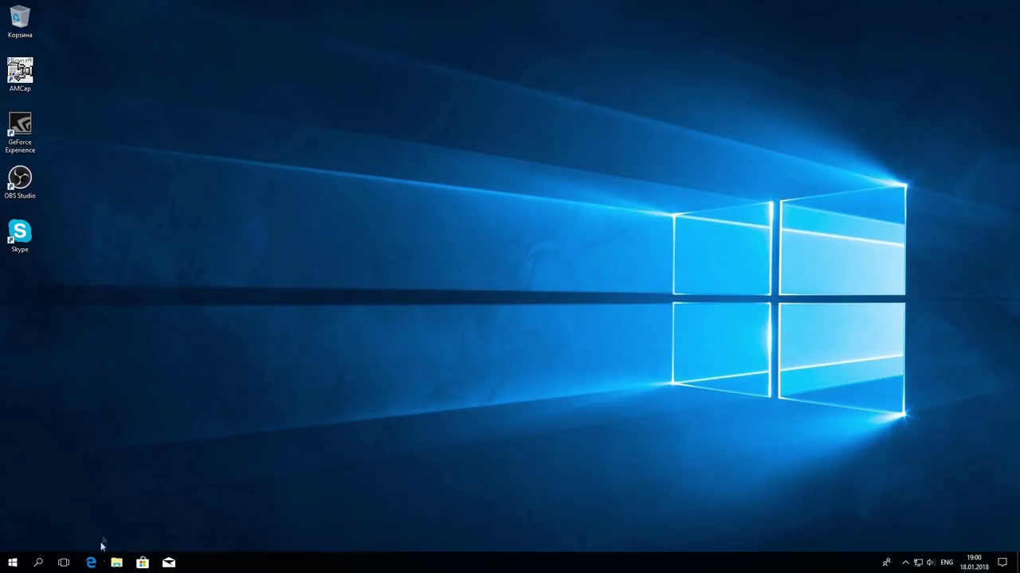
pyautogui.click(116, 563)
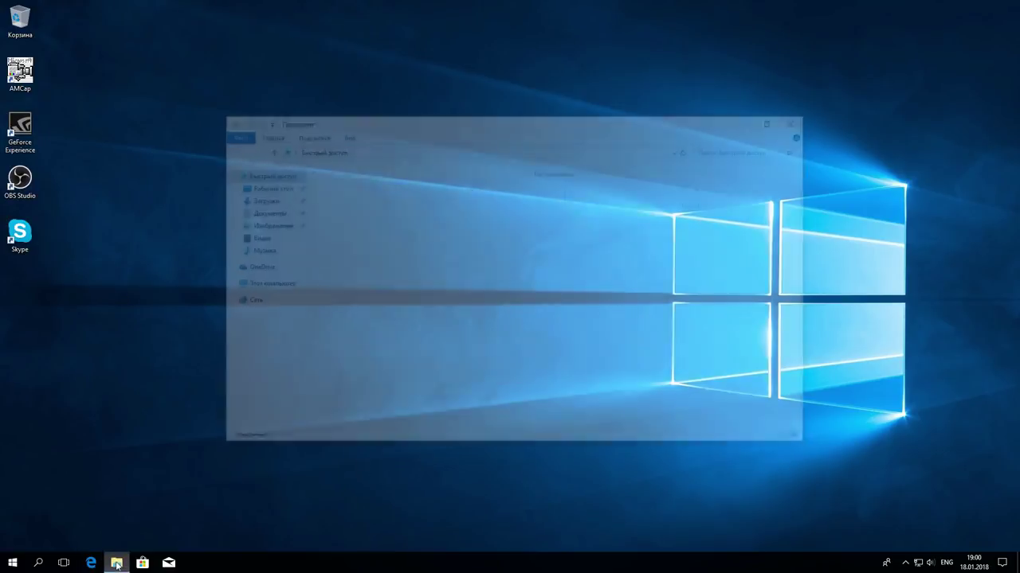
pyautogui.click(260, 285)
pyautogui.doubleClick(353, 312)
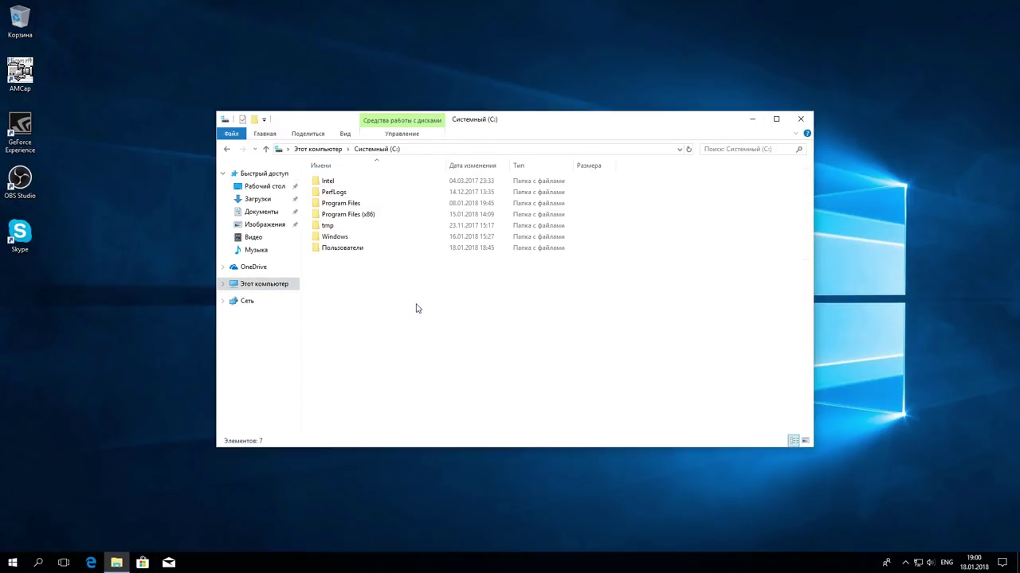
pyautogui.doubleClick(345, 255)
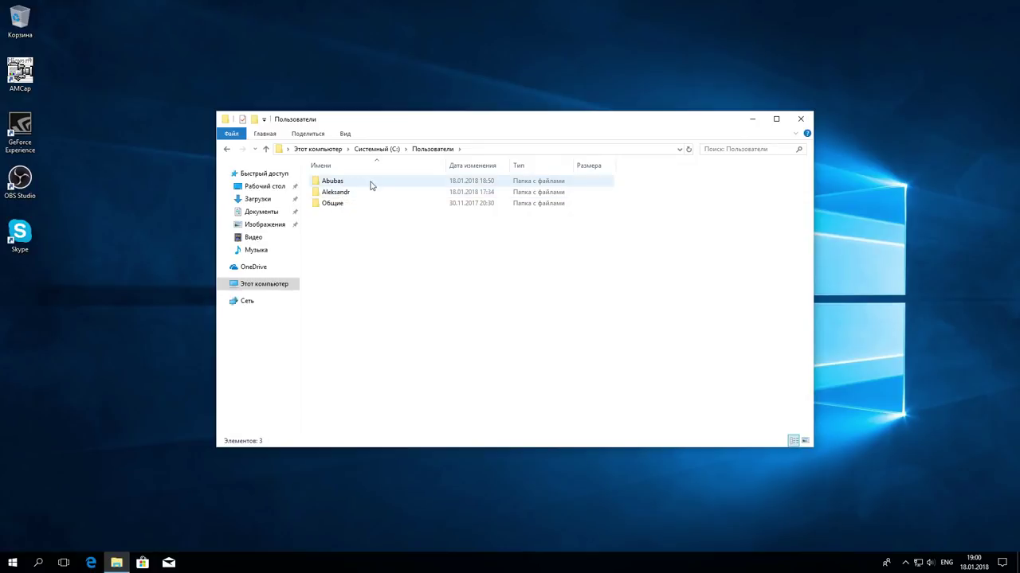
pyautogui.moveTo(354, 186)
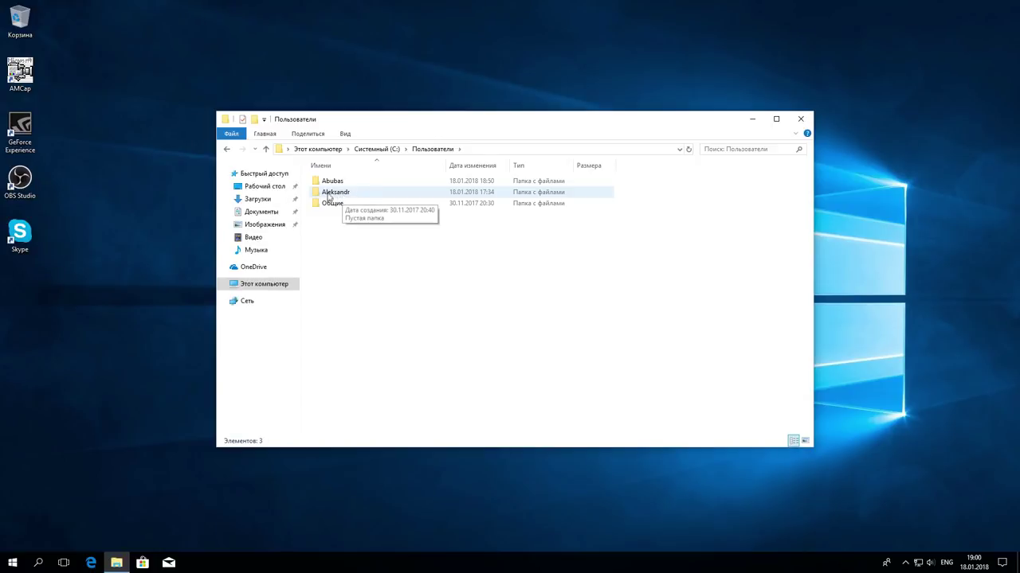
# - Rename the original user's profile folder from its Latin spelling to the user's first name in Cyrillic
pyautogui.click(354, 199)
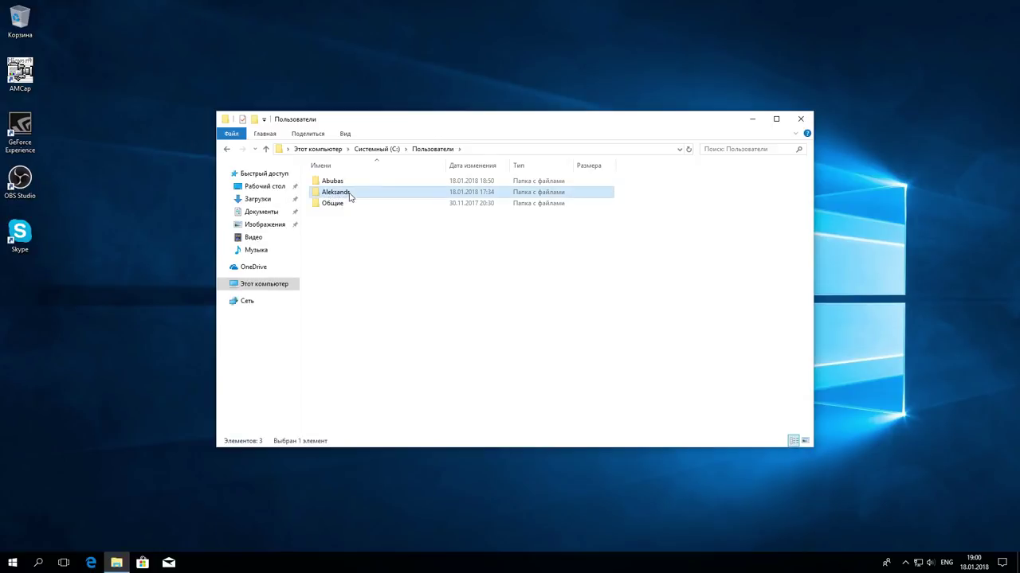
pyautogui.click(355, 198)
pyautogui.click(355, 192)
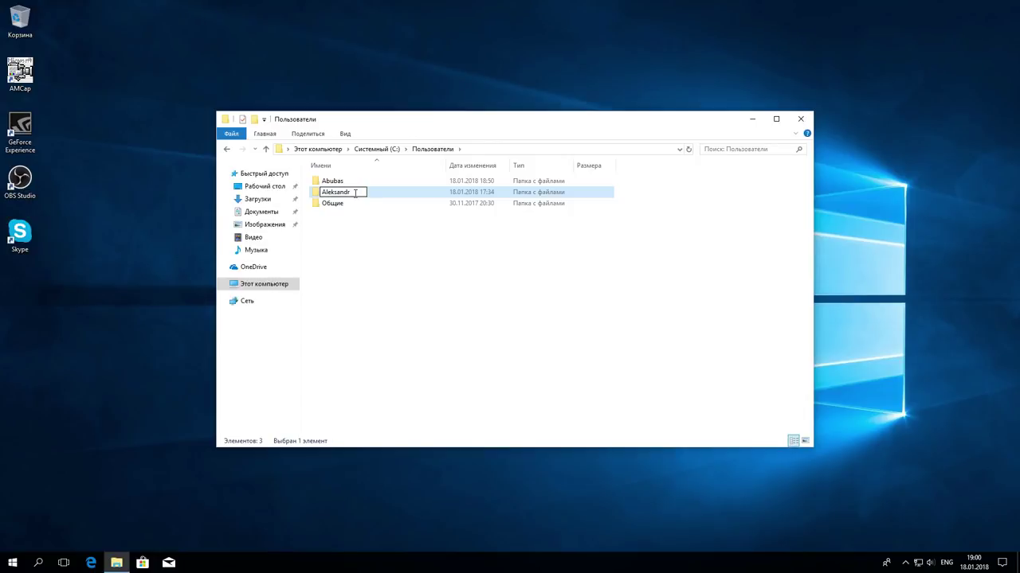
pyautogui.press('BackSpace')
pyautogui.press('BackSpace')
pyautogui.press('BackSpace')
pyautogui.press('BackSpace')
pyautogui.press('BackSpace')
pyautogui.press('BackSpace')
pyautogui.press('BackSpace')
pyautogui.press('BackSpace')
pyautogui.press('BackSpace')
pyautogui.hotkey('alt', 'shift')
pyautogui.write('Александр')
pyautogui.click(441, 286)
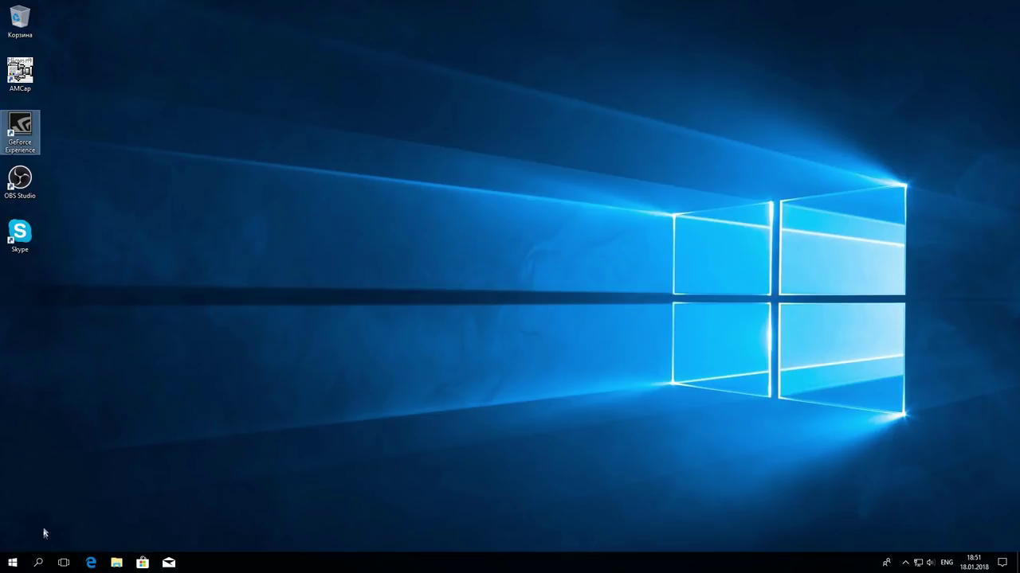
# - Search Windows for "regedit" and launch the Registry Editor
pyautogui.click(38, 564)
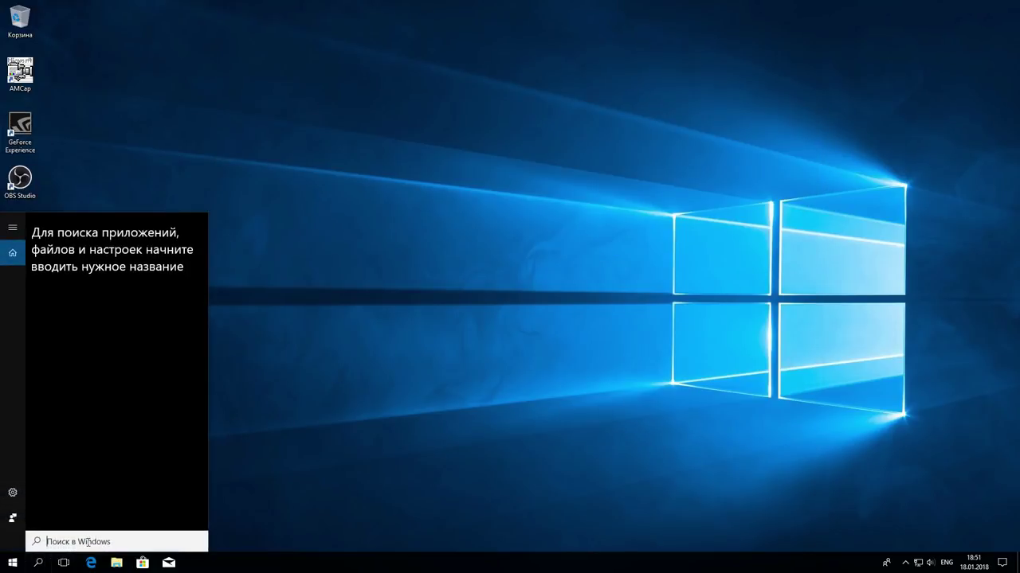
pyautogui.write('regedit')
pyautogui.press('Return')
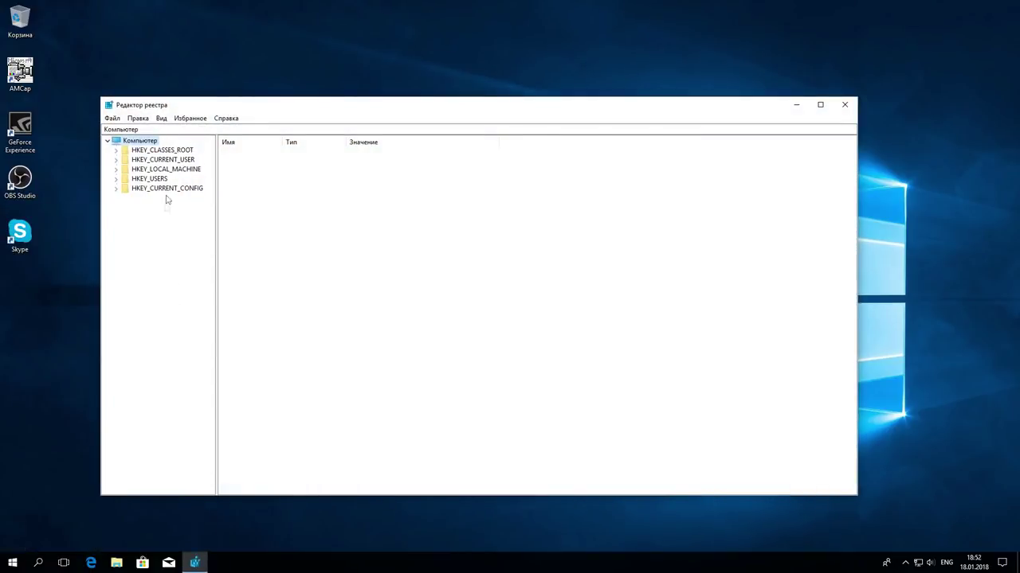
# - Expand the registry key HKEY_LOCAL_MACHINE\SOFTWARE\Microsoft\Windows NT\CurrentVersion\ProfileList to list its profile subkeys
pyautogui.click(144, 169)
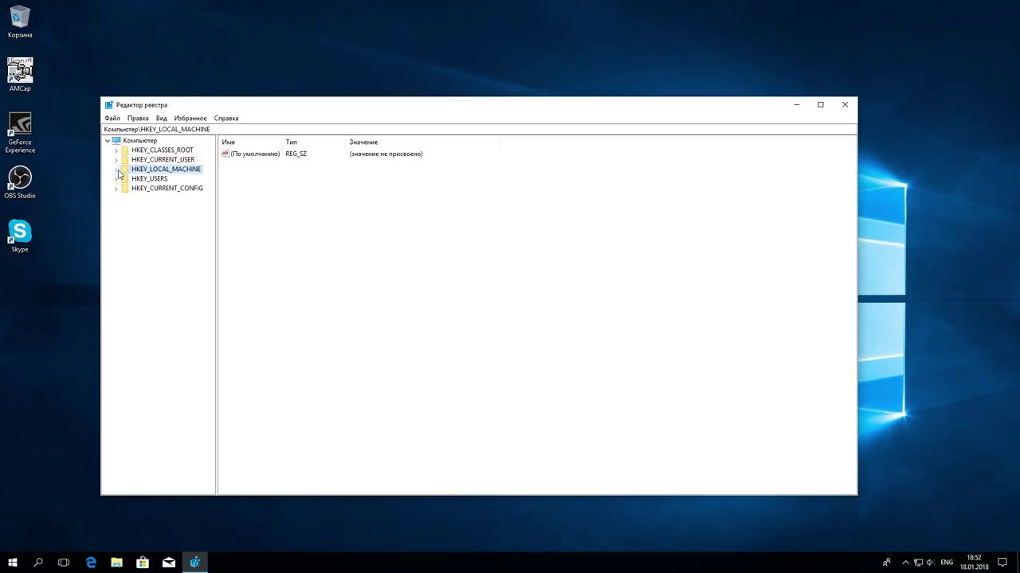
pyautogui.click(116, 170)
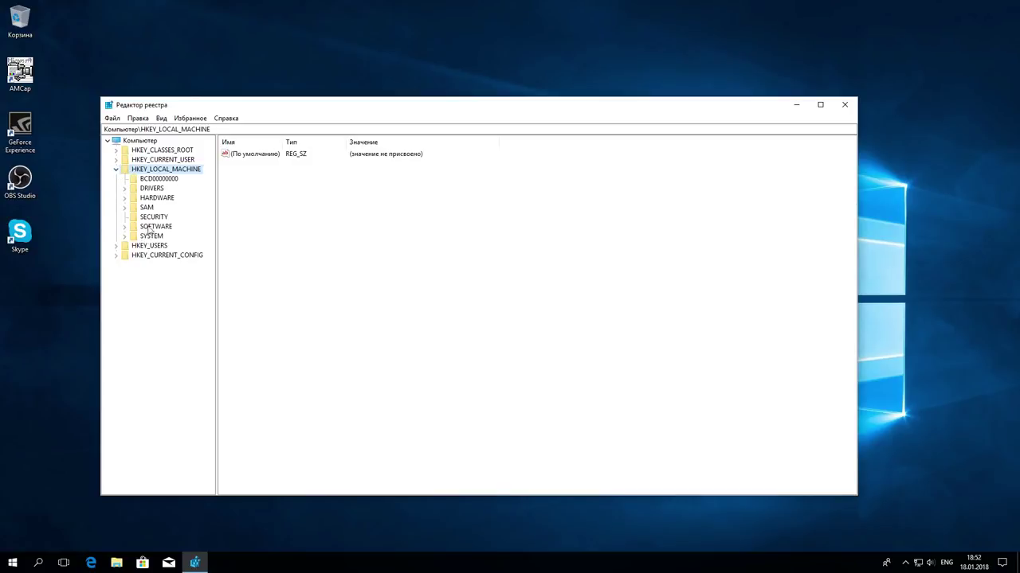
pyautogui.click(124, 227)
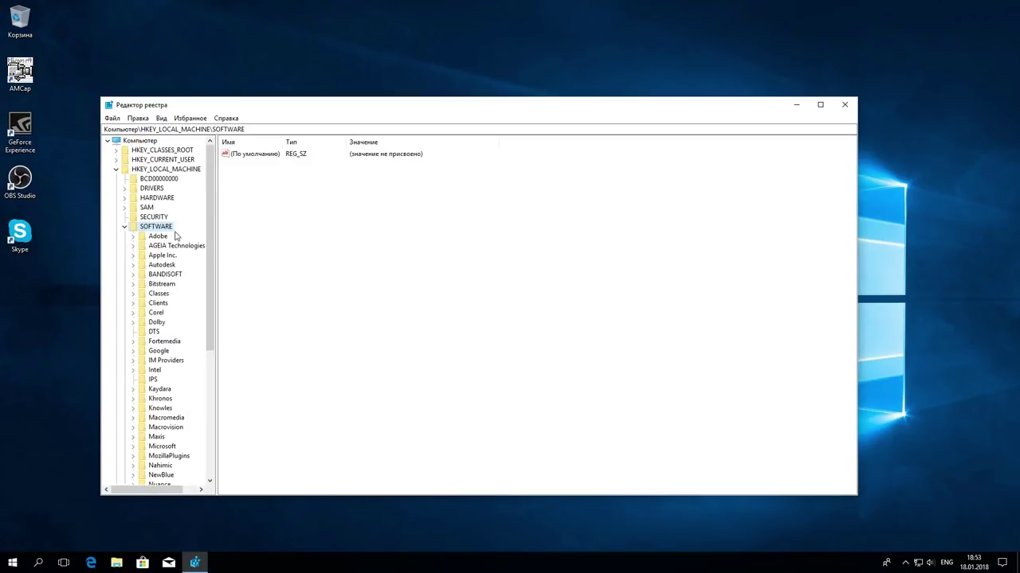
pyautogui.doubleClick(162, 446)
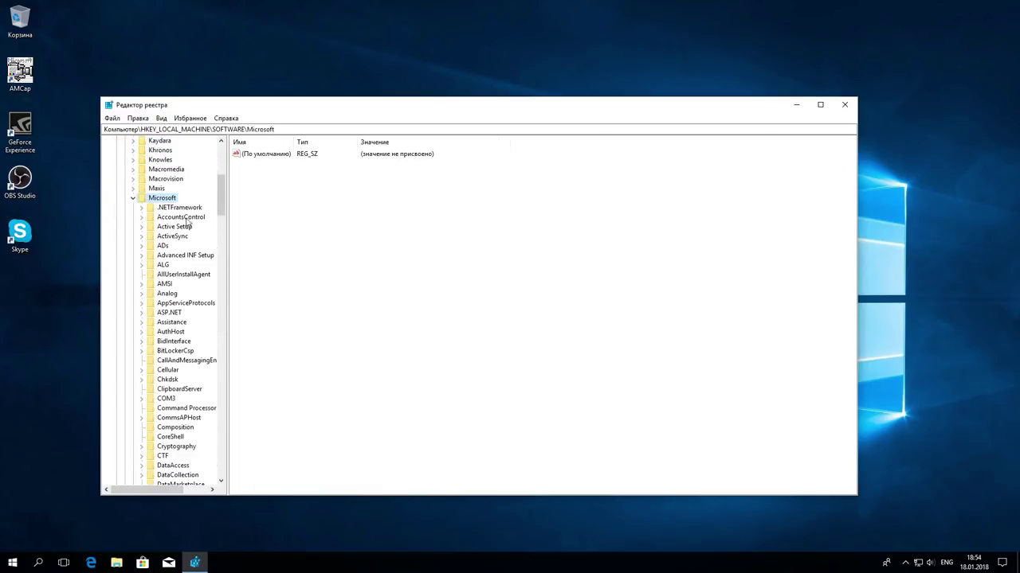
pyautogui.moveTo(222, 203); pyautogui.dragTo(233, 288)
pyautogui.moveTo(227, 364); pyautogui.dragTo(223, 427)
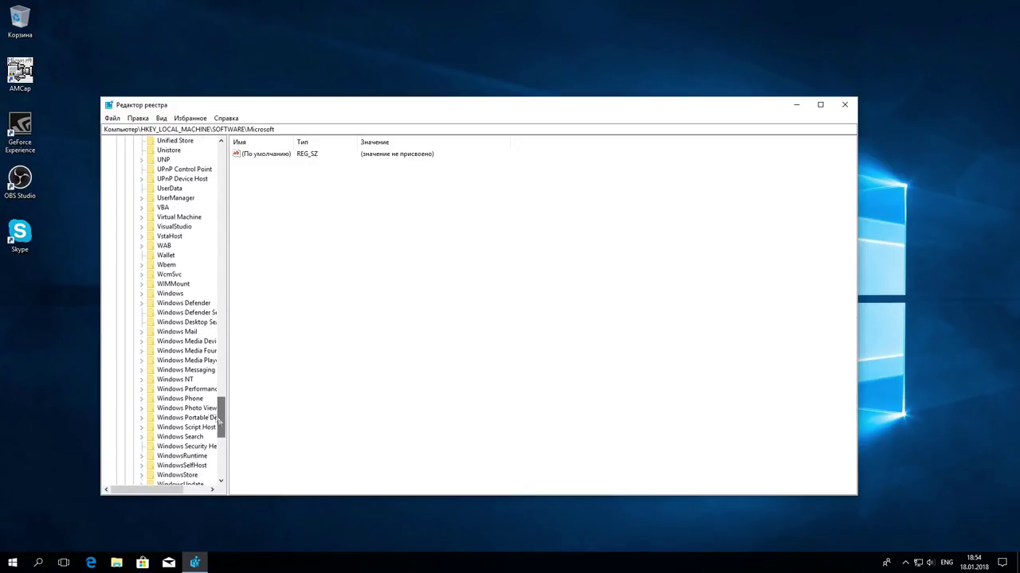
pyautogui.click(174, 380)
pyautogui.click(141, 380)
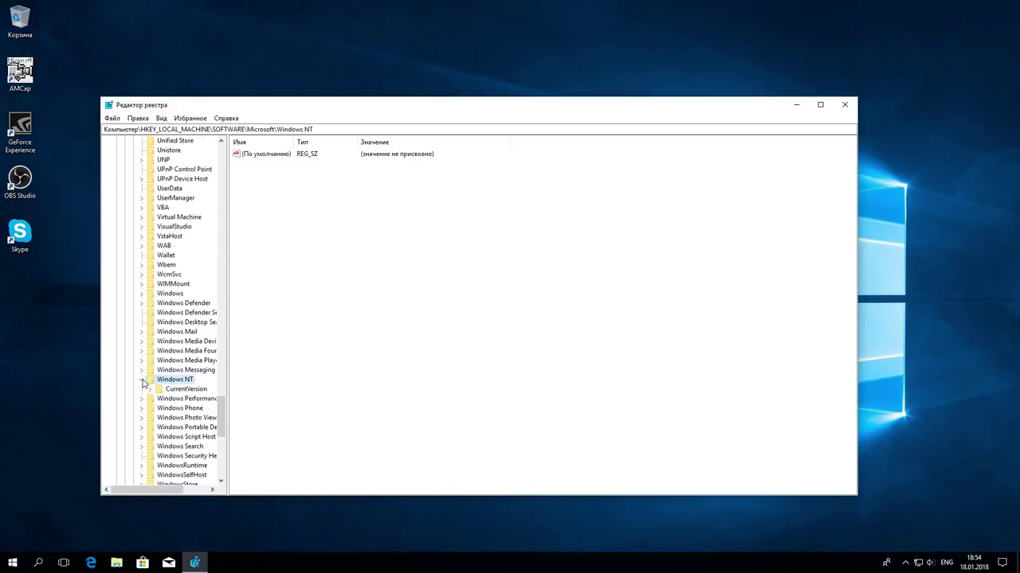
pyautogui.click(191, 399)
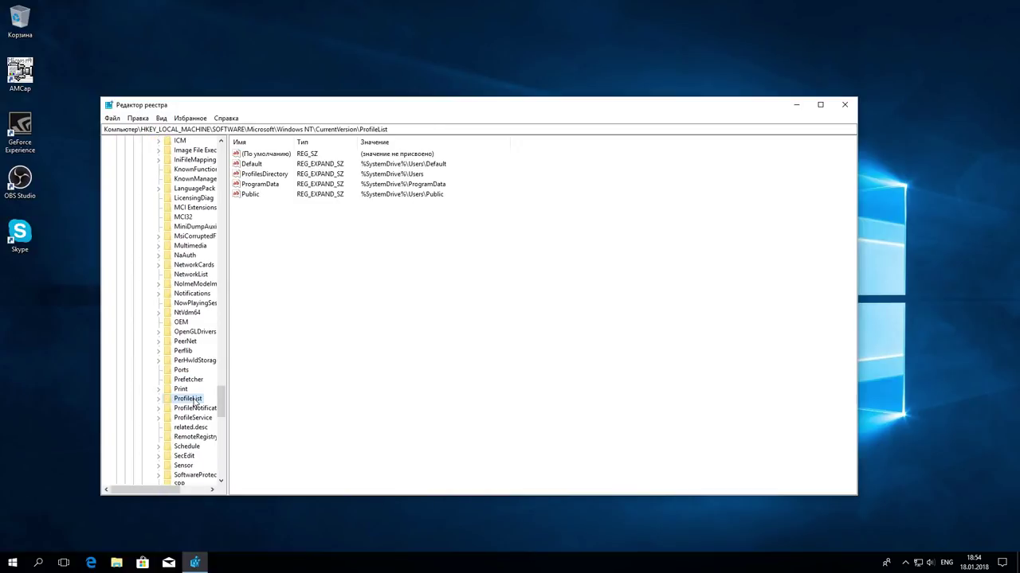
pyautogui.doubleClick(190, 399)
pyautogui.scroll(-6, 191, 211)
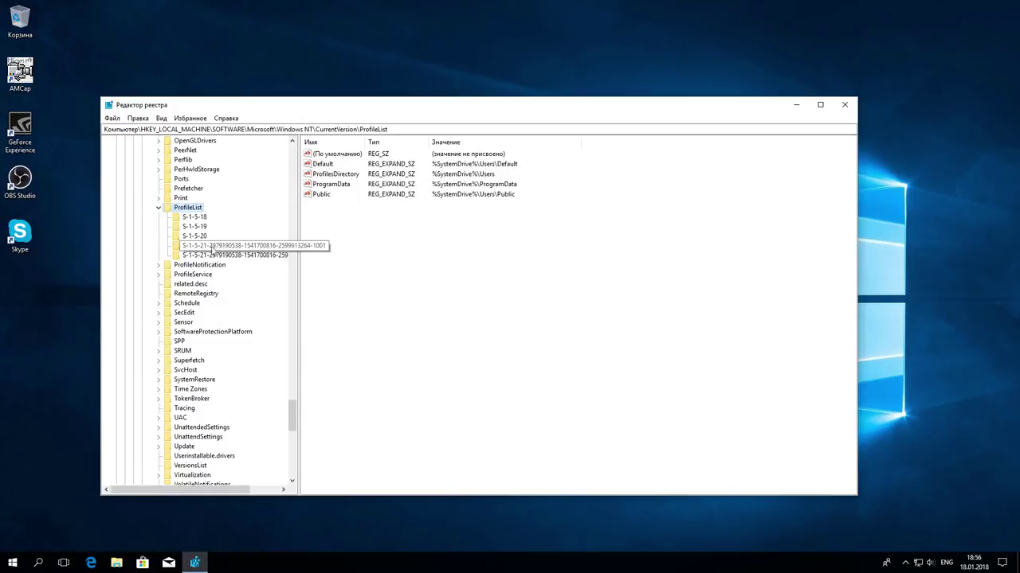
# - Check the profile path in both S-1-5-21 subkeys of ProfileList and select the original user's subkey ending in 1001
pyautogui.click(186, 247)
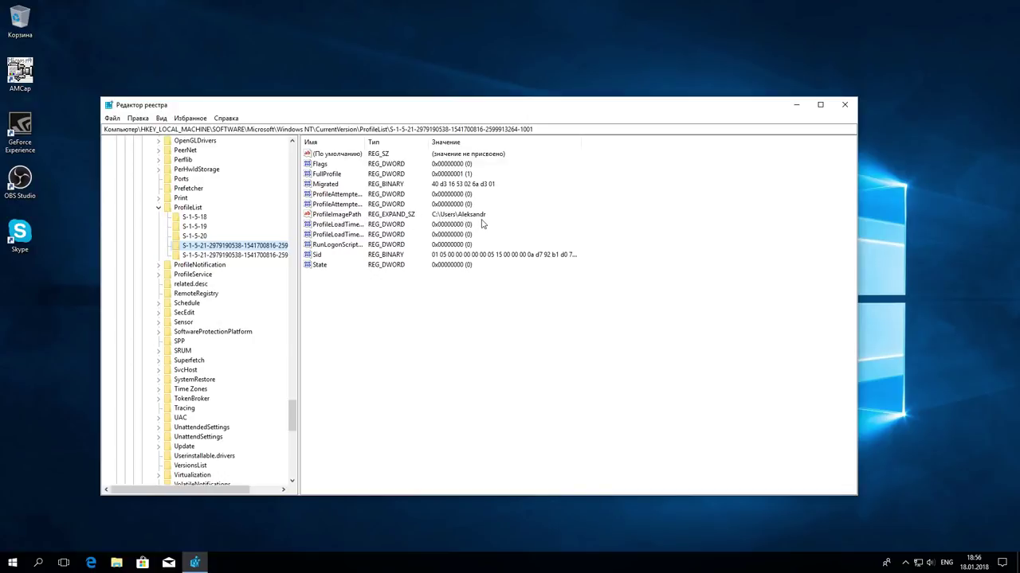
pyautogui.click(213, 257)
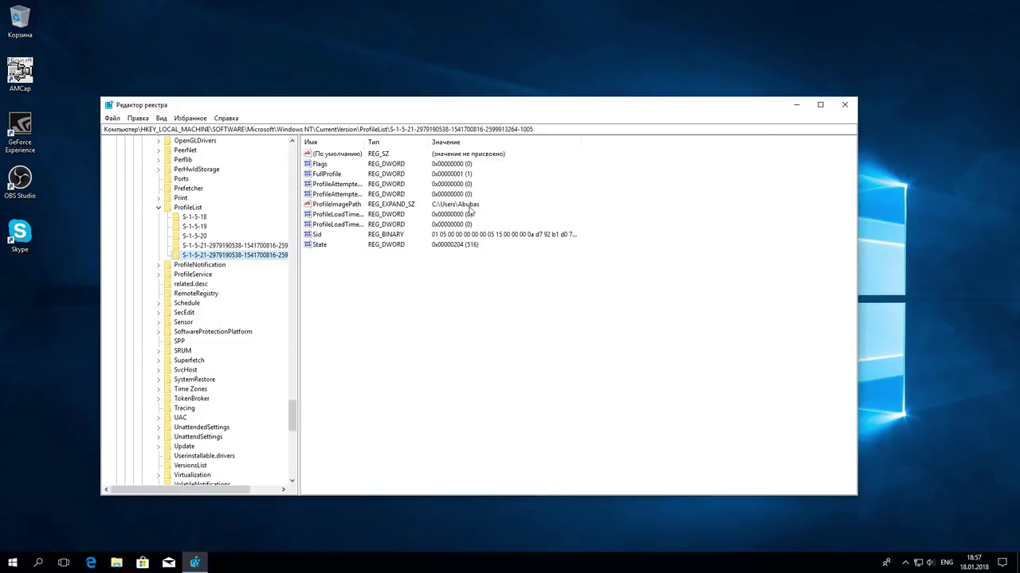
pyautogui.click(268, 246)
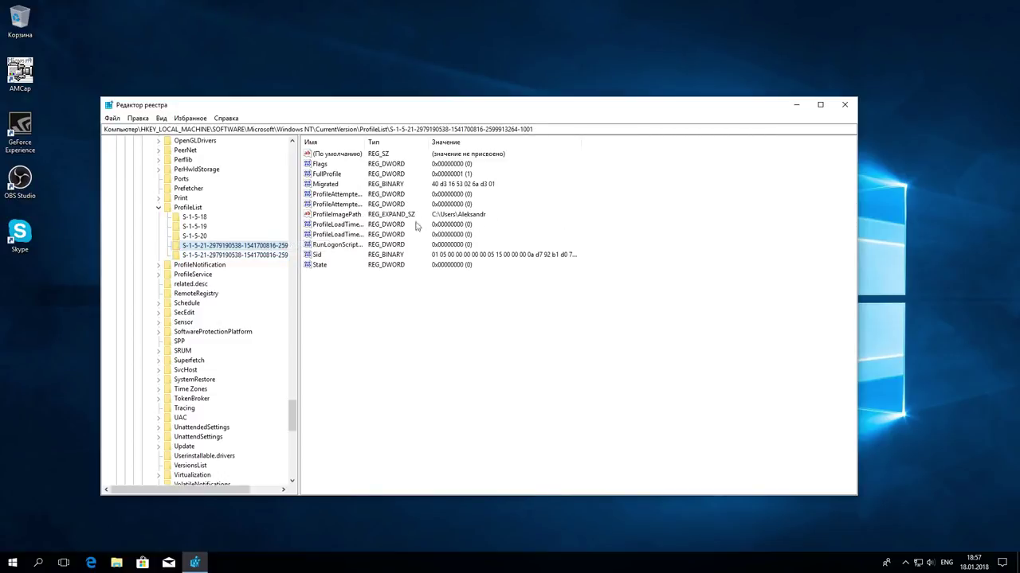
# - Open the subkey's ProfileImagePath value for editing and select the user folder name in its path
pyautogui.click(452, 220)
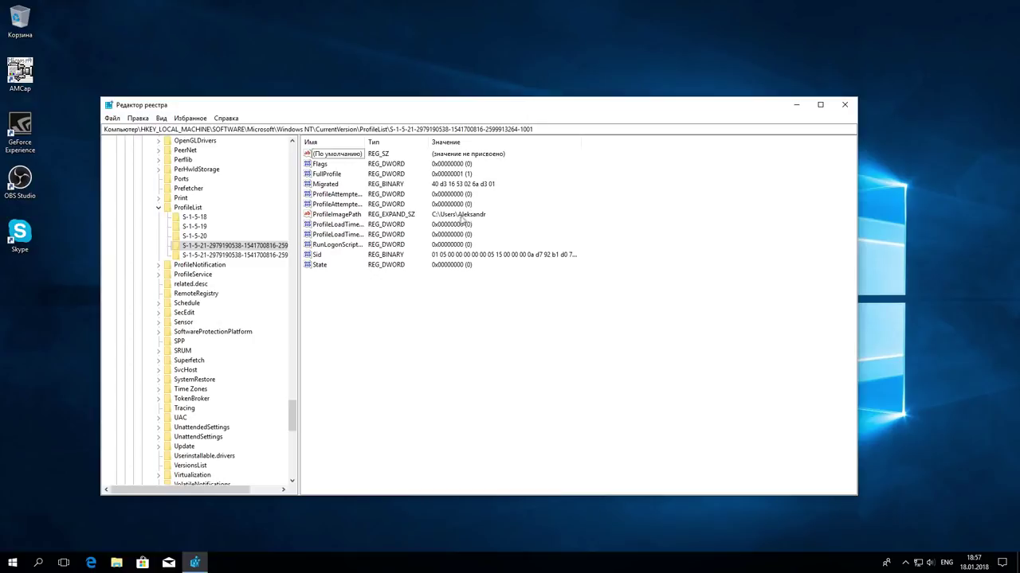
pyautogui.click(339, 216)
pyautogui.doubleClick(313, 217)
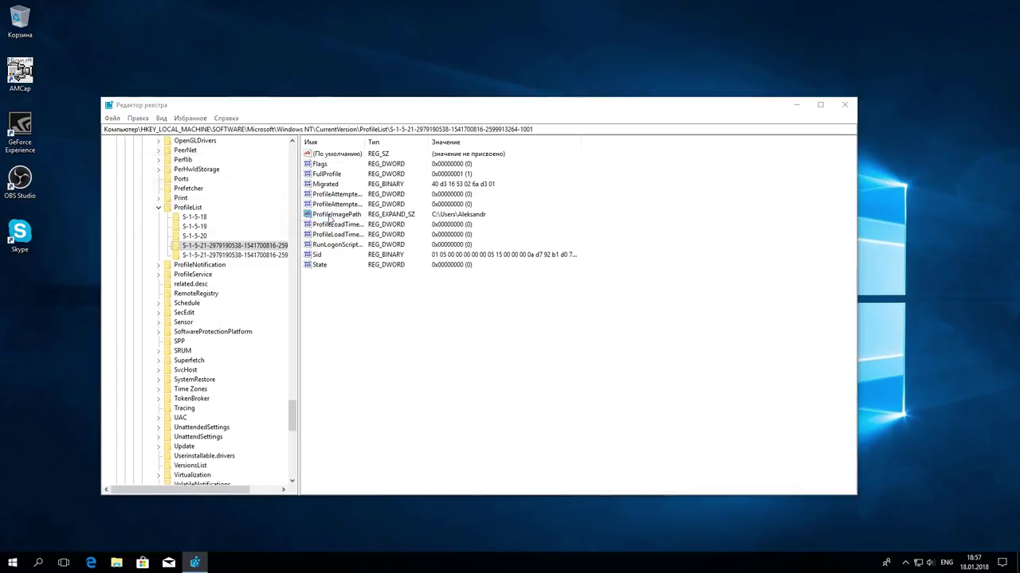
pyautogui.click(197, 205)
pyautogui.moveTo(198, 206); pyautogui.dragTo(161, 206)
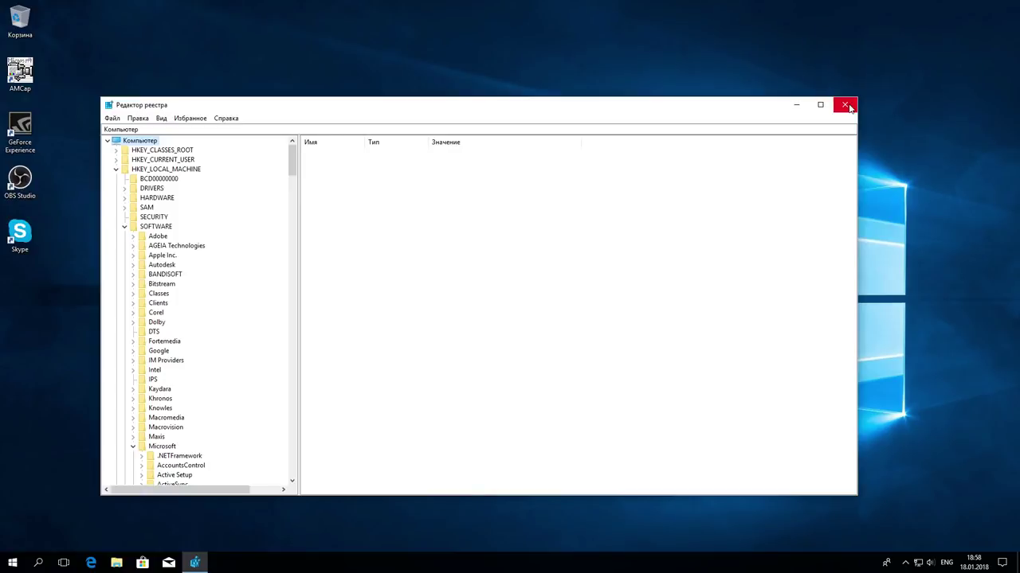
# - Close the Registry Editor and look at the signed-in account's options for locking, signing out or switching users
pyautogui.click(845, 104)
pyautogui.click(12, 563)
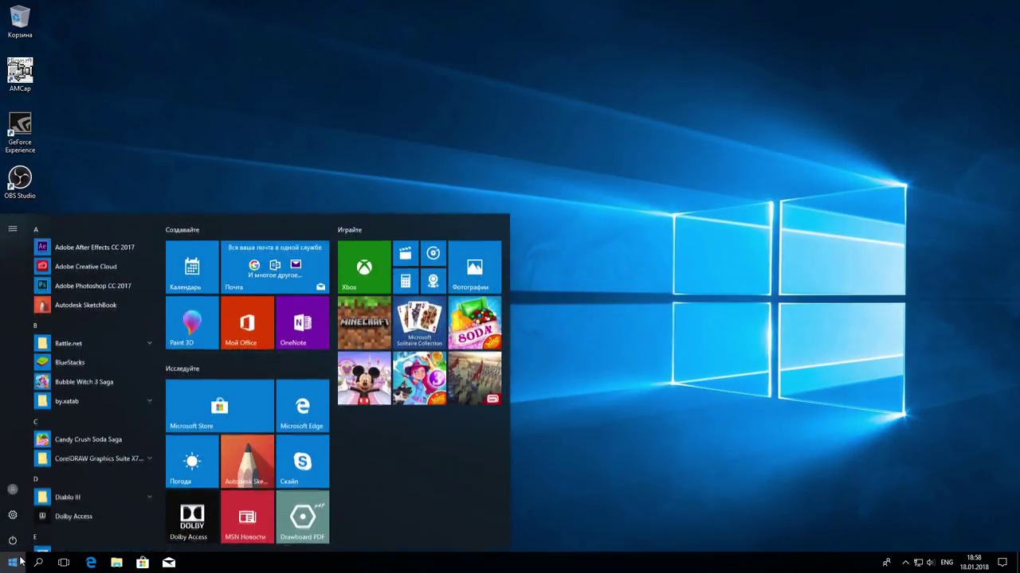
pyautogui.click(13, 488)
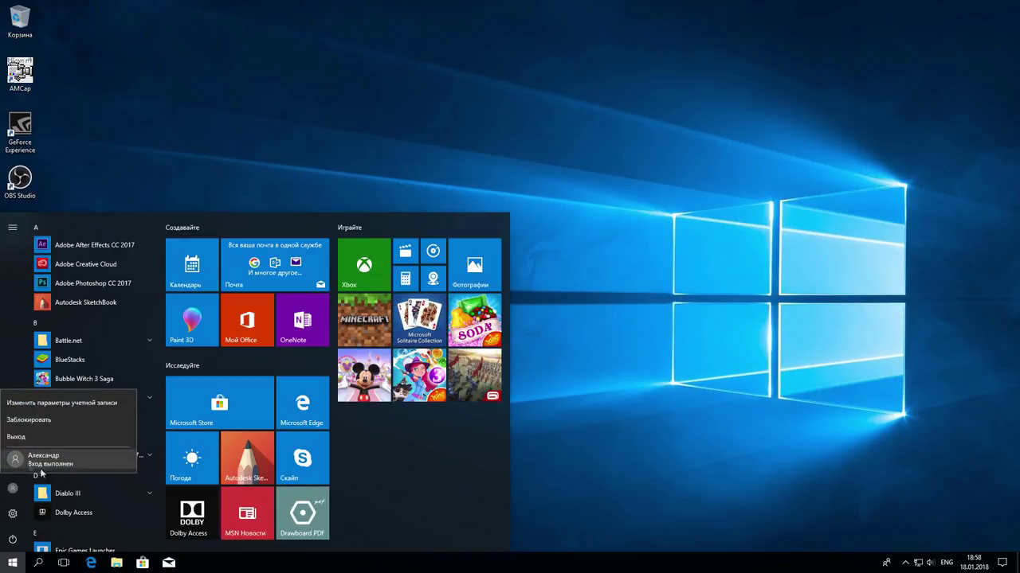
pyautogui.press('Escape')
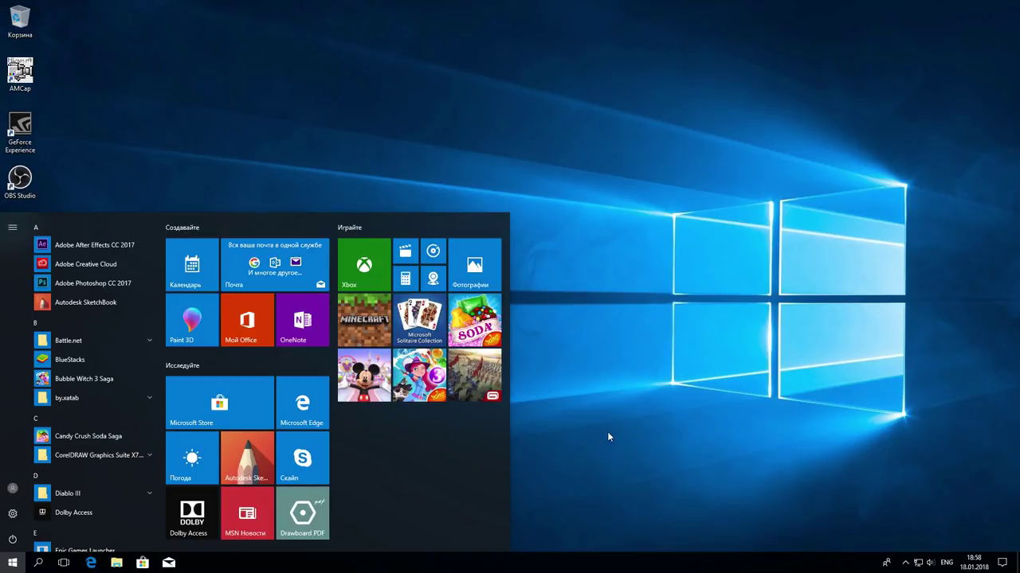